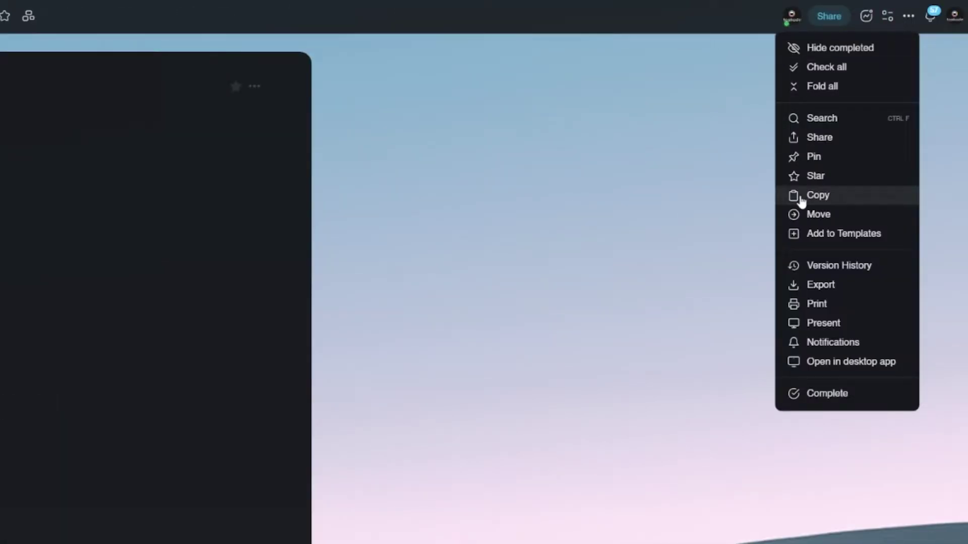
Step: Bring up the reading list's Embed iframe code from Share, then close the share window
left_click(810, 137)
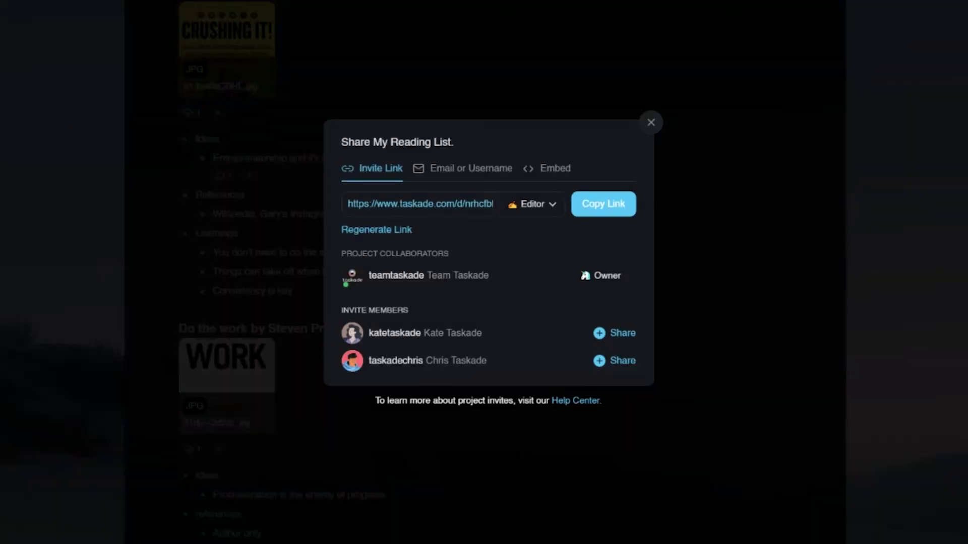
left_click(560, 170)
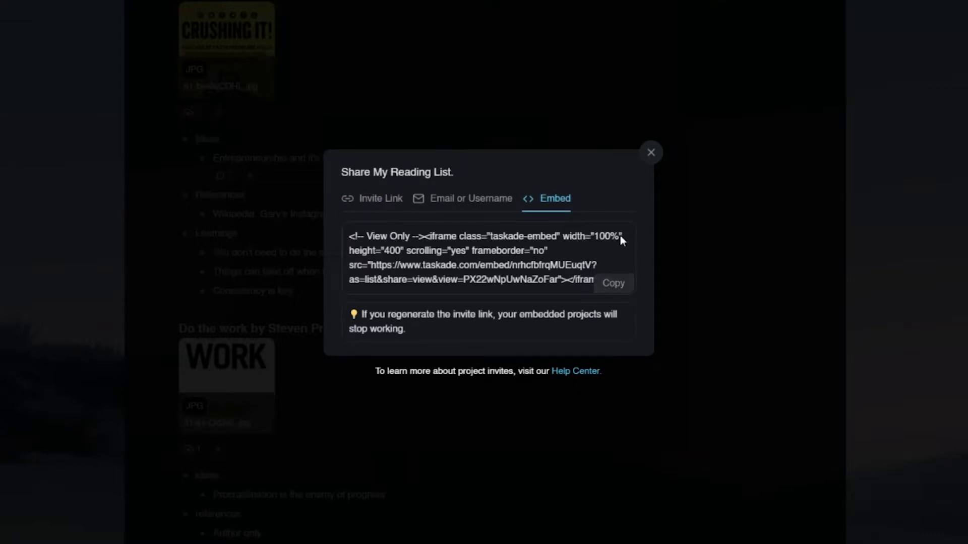
left_click(653, 153)
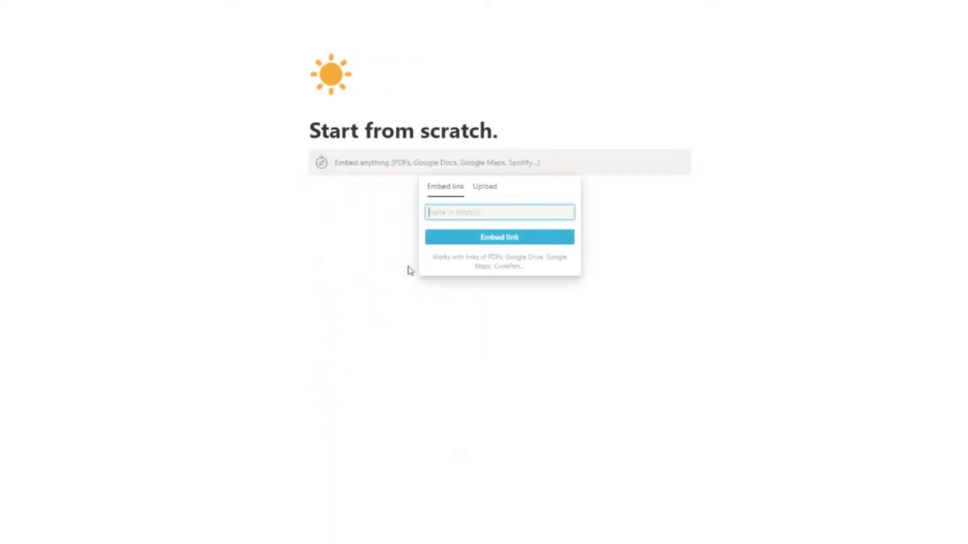
Step: Paste the copied Taskade project link into the Notion embed block and widen it to full width
right_click(462, 217)
left_click(498, 299)
left_click(515, 237)
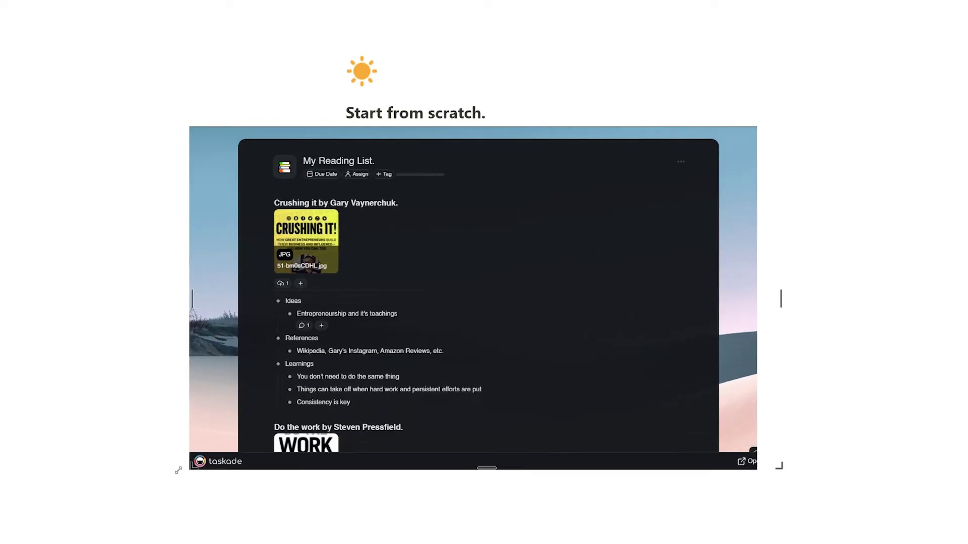
left_click_drag(895, 458, 897, 454)
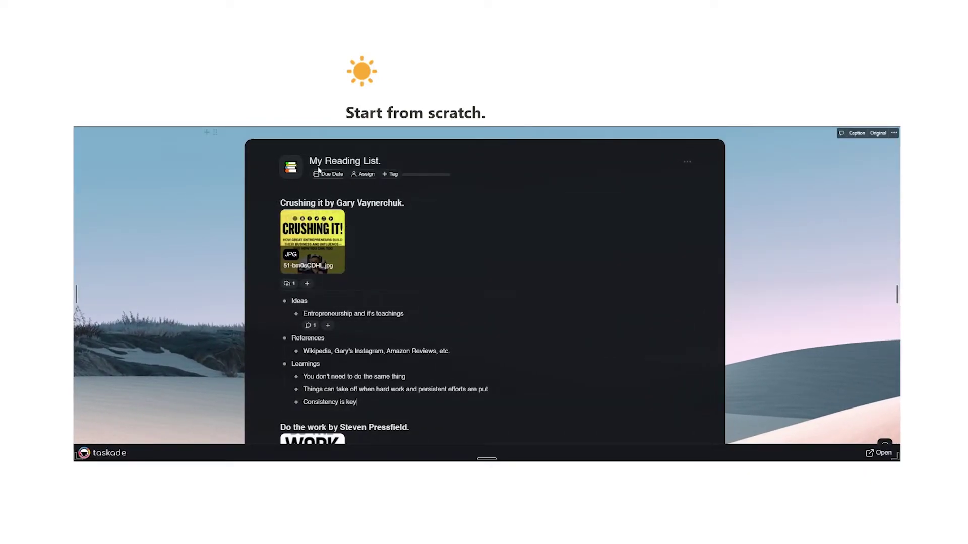
Step: Set the due date range to Jun 22 – Jun 30 and enlarge the Crushing It cover image
left_click(319, 173)
left_click(327, 276)
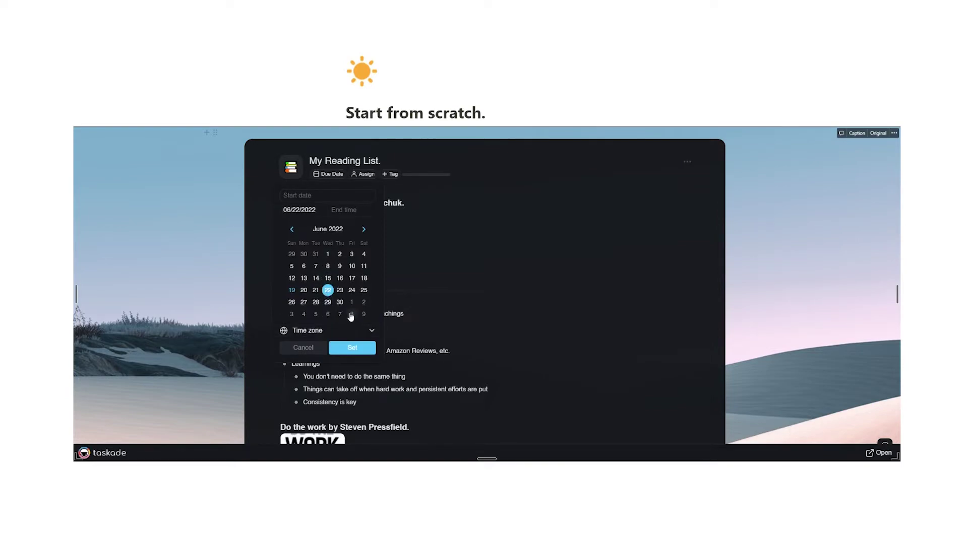
left_click(339, 301)
left_click(351, 348)
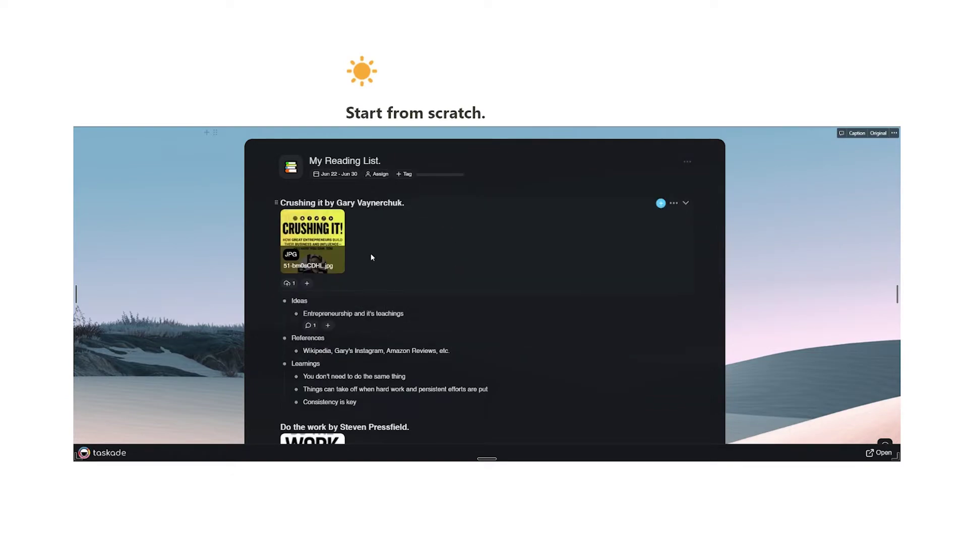
left_click(312, 243)
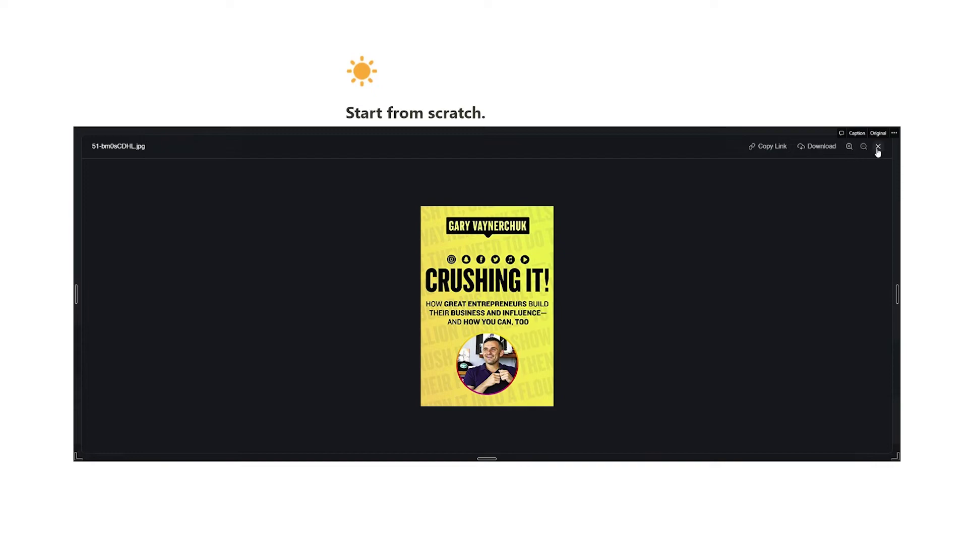